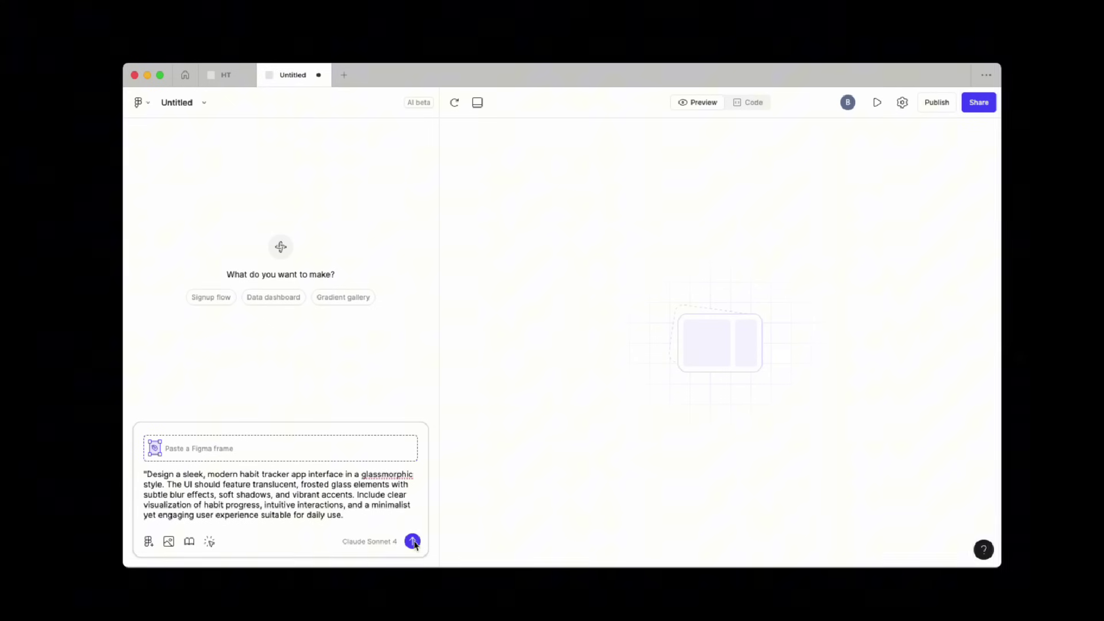
Step: Send the habit tracker prompt, rate the result positively, and open the Add New Habit form
left_click(412, 541)
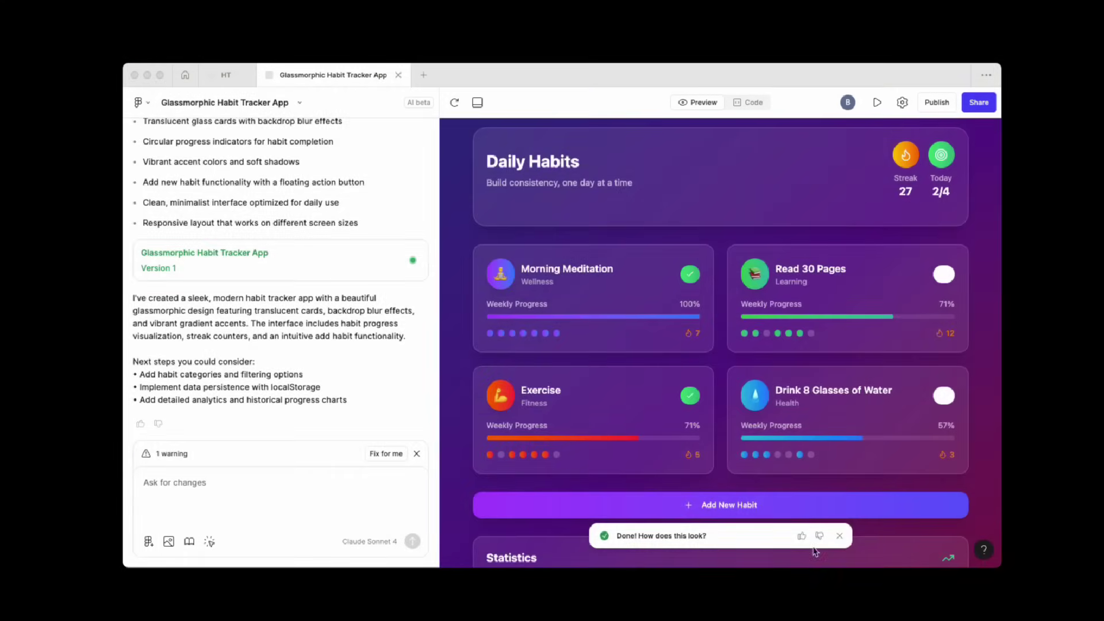
left_click(802, 536)
scroll(712, 510, "down", 2)
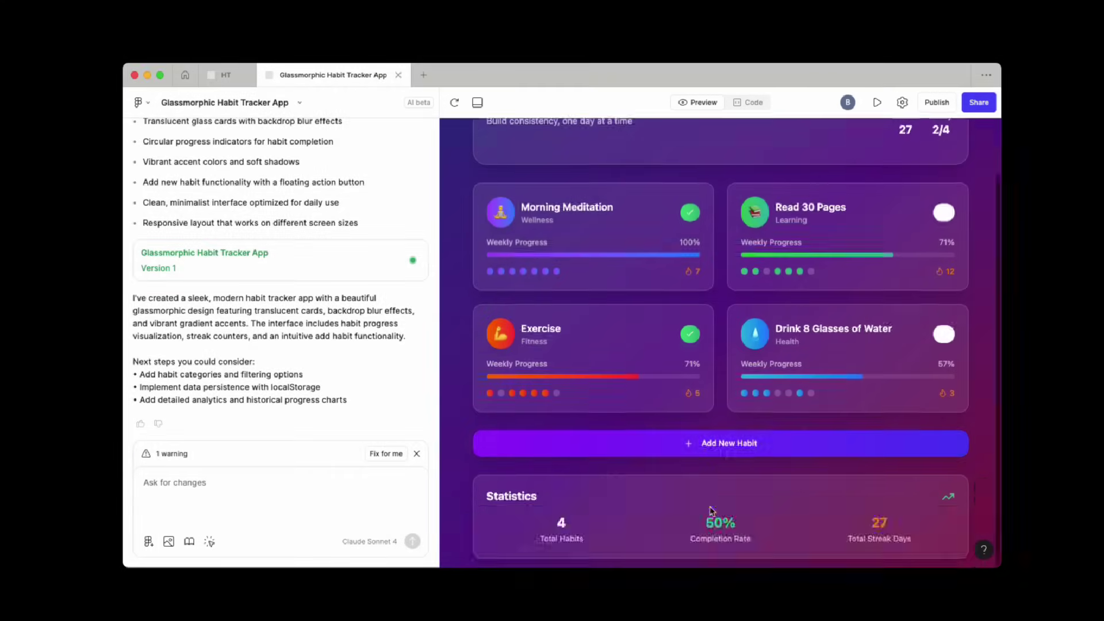
scroll(712, 510, "up", 2)
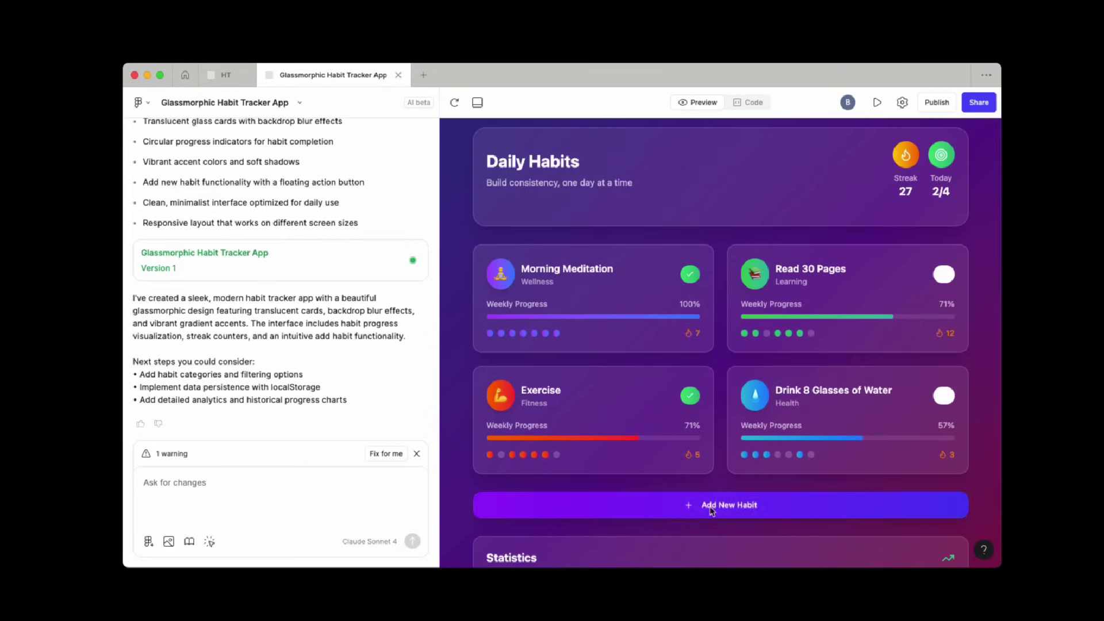
left_click(712, 506)
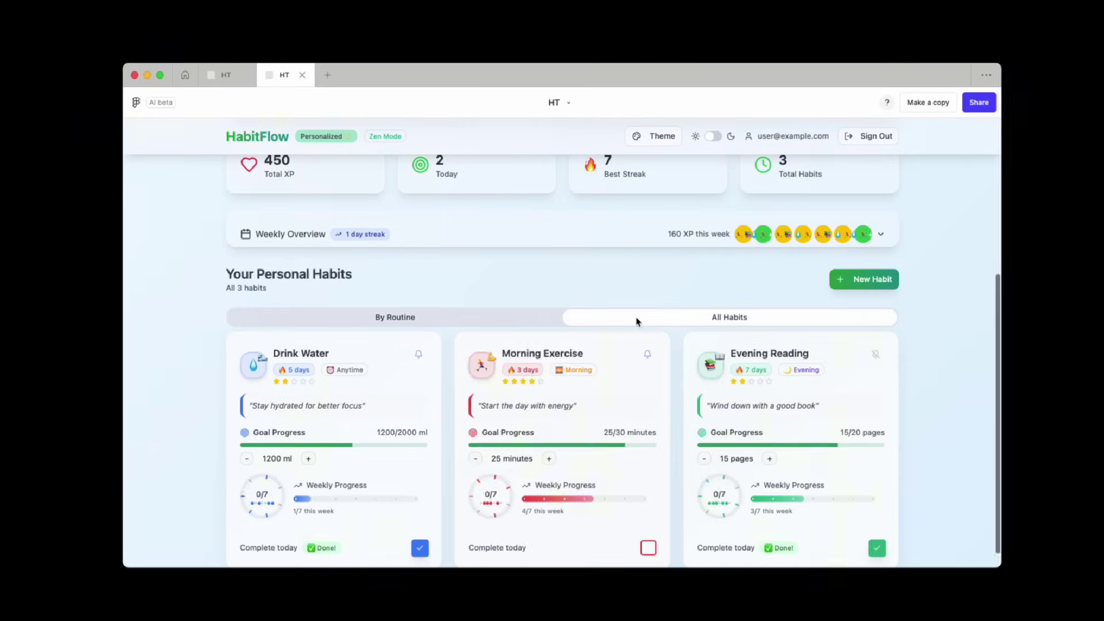
Step: Scroll through the HabitFlow preview to review the Morning Exercise card, completions and XP
scroll(662, 316, "down", 1)
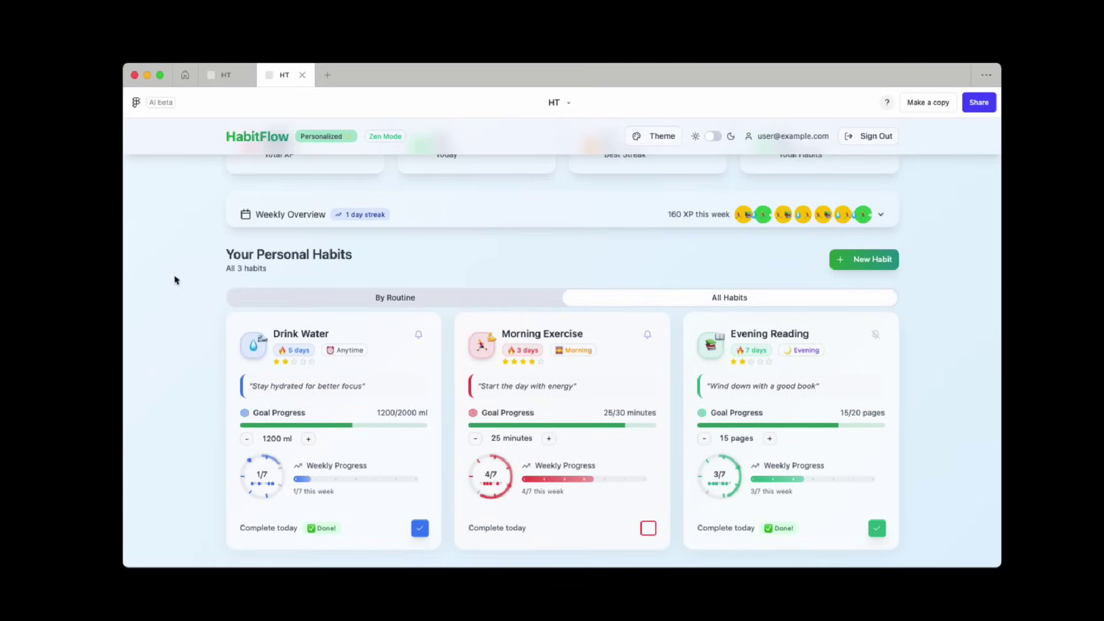
scroll(162, 330, "up", 1)
scroll(162, 330, "up", 2)
scroll(162, 331, "up", 1)
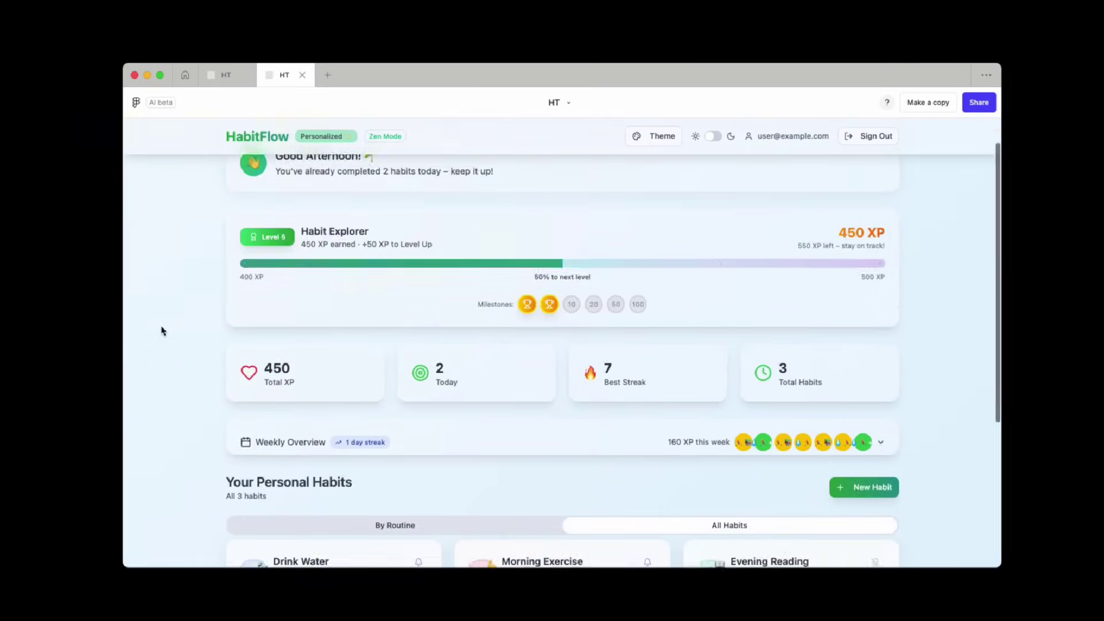
scroll(163, 331, "down", 1)
scroll(162, 330, "down", 3)
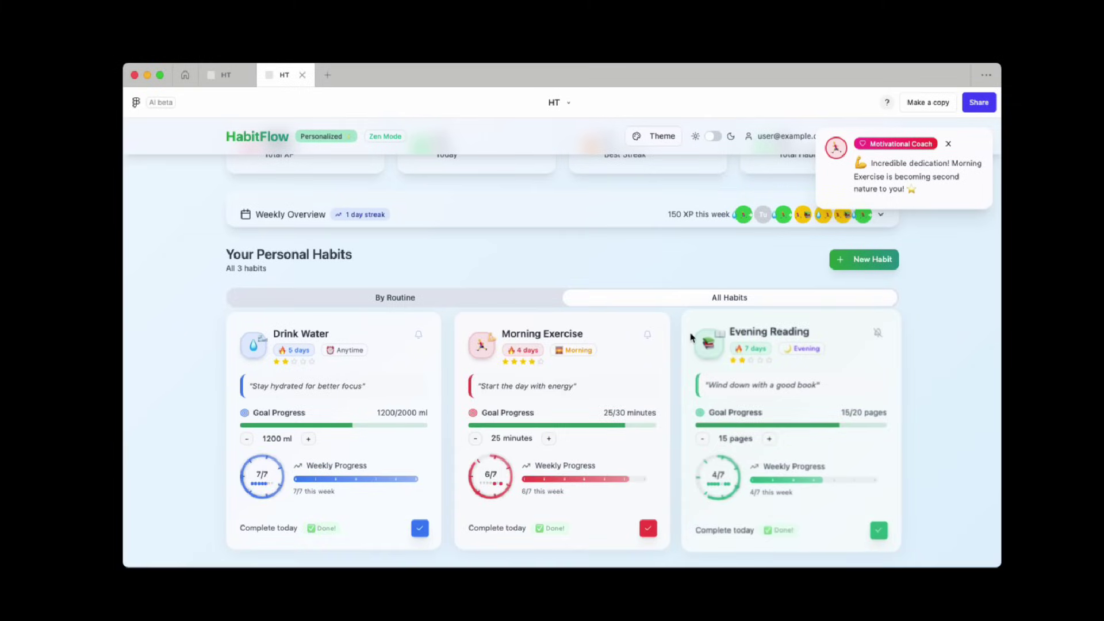
scroll(692, 338, "up", 3)
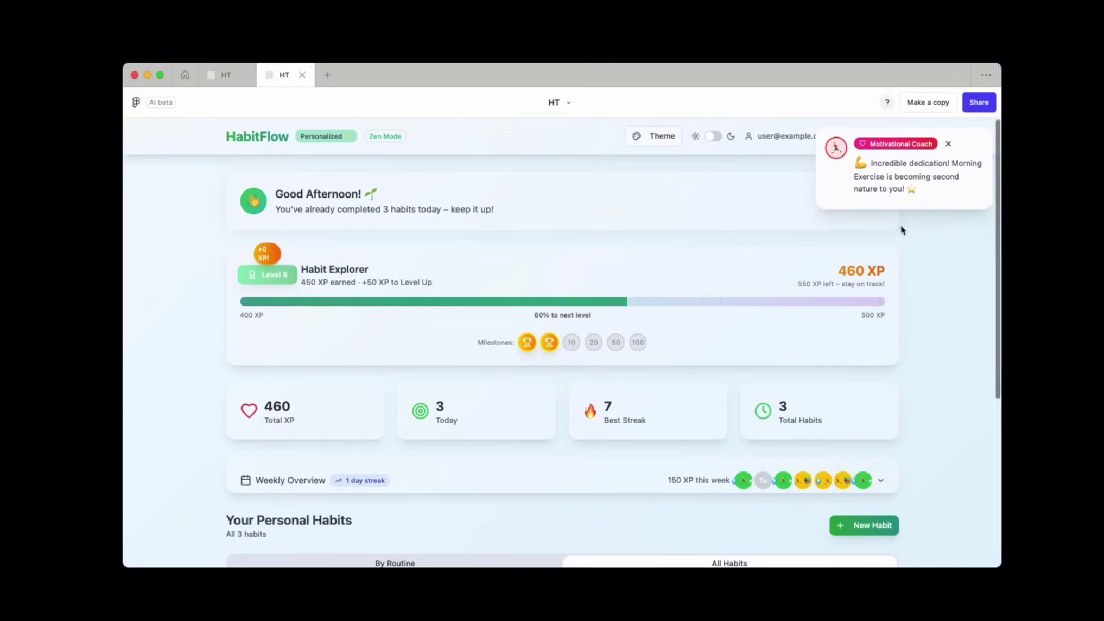
Step: Dismiss the coach message and return to the project editor, closing the separate preview
left_click(948, 143)
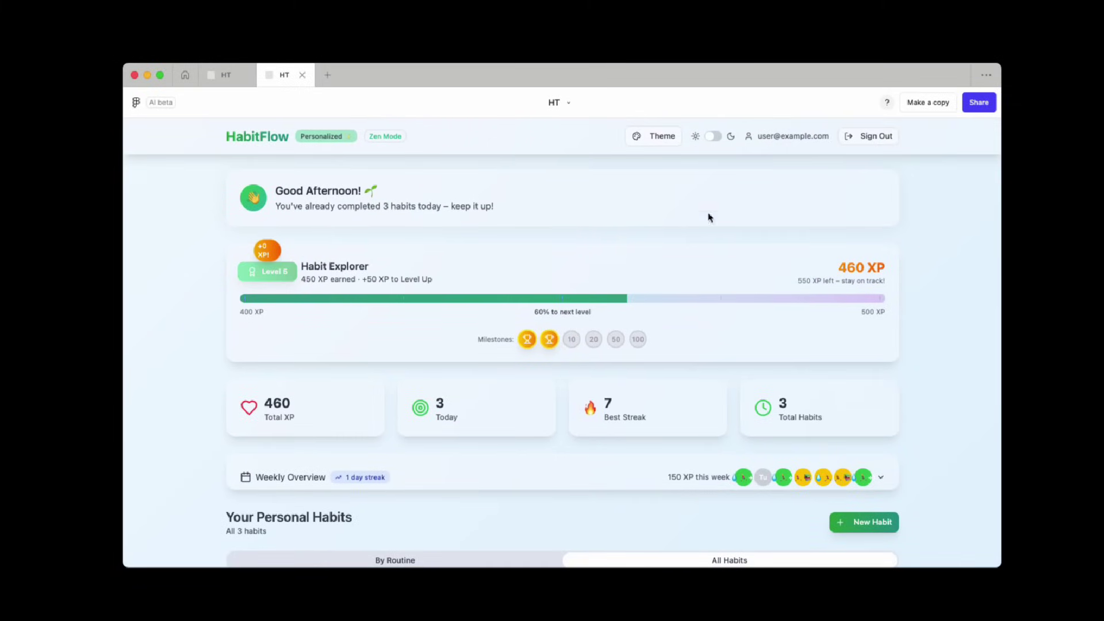
left_click(212, 83)
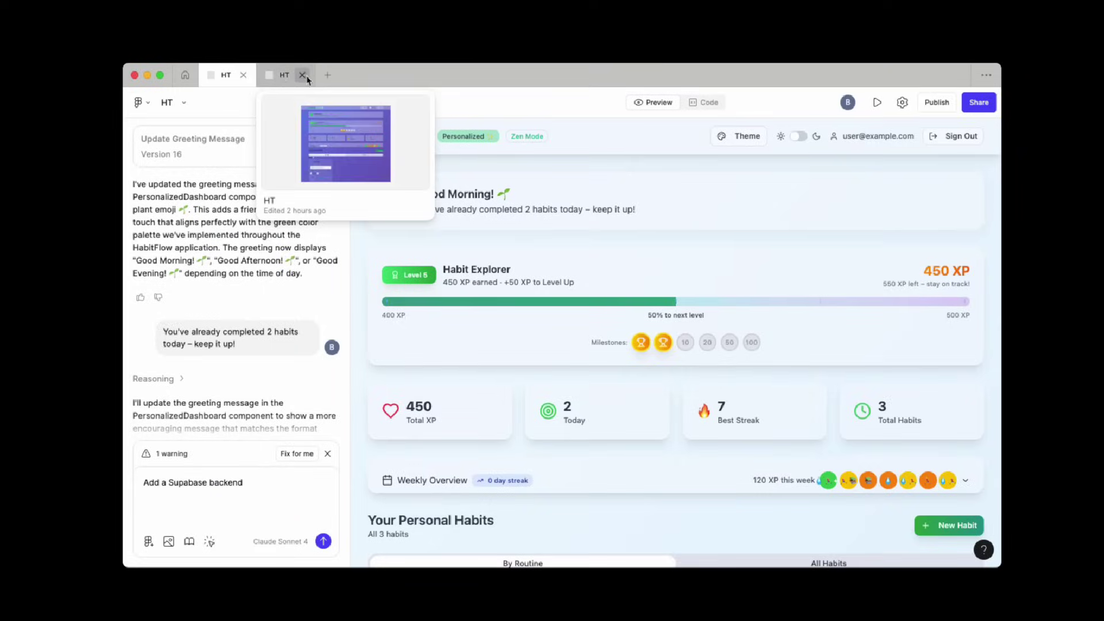
left_click(302, 75)
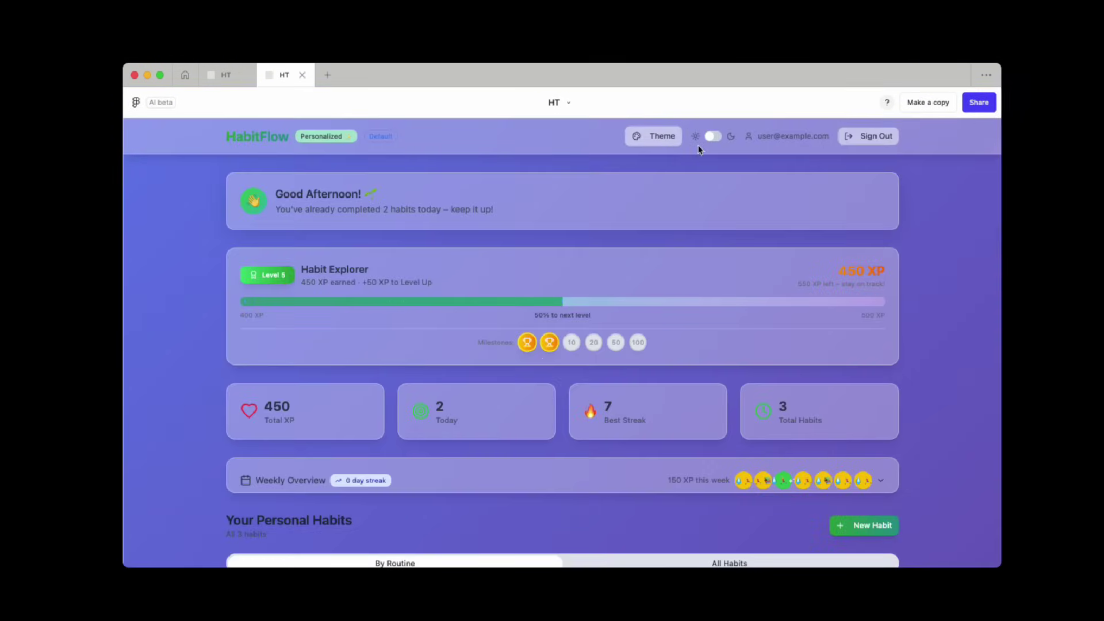
Step: Switch HabitFlow to the light Zen Mode theme
left_click(669, 136)
left_click(648, 194)
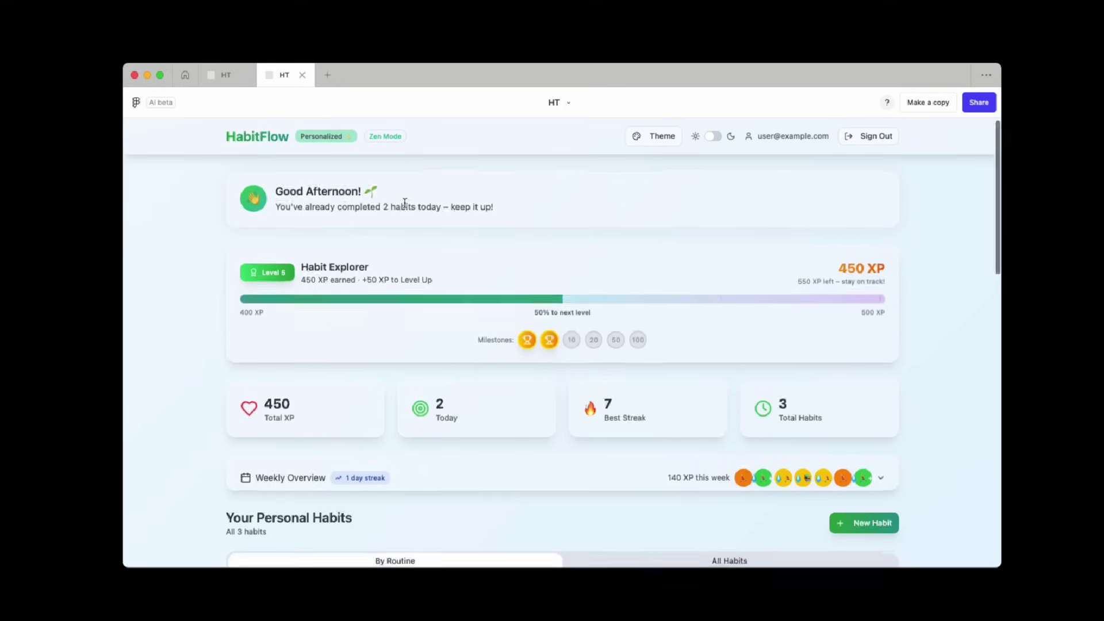
scroll(406, 205, "down", 3)
scroll(407, 205, "up", 3)
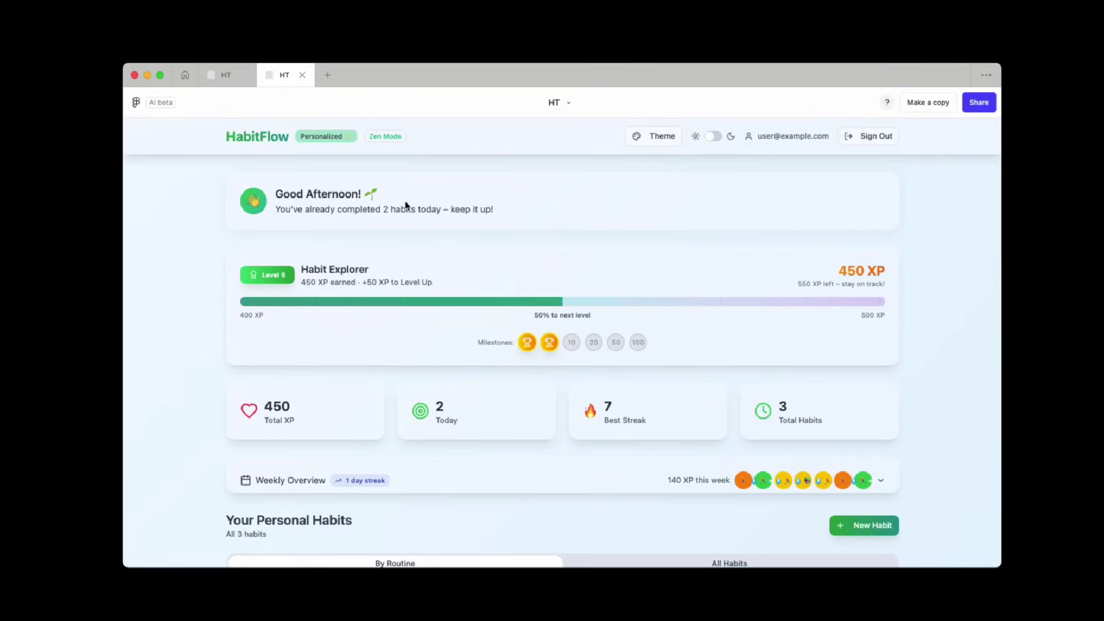
Step: Show all three habits side by side with All Habits
scroll(409, 206, "down", 5)
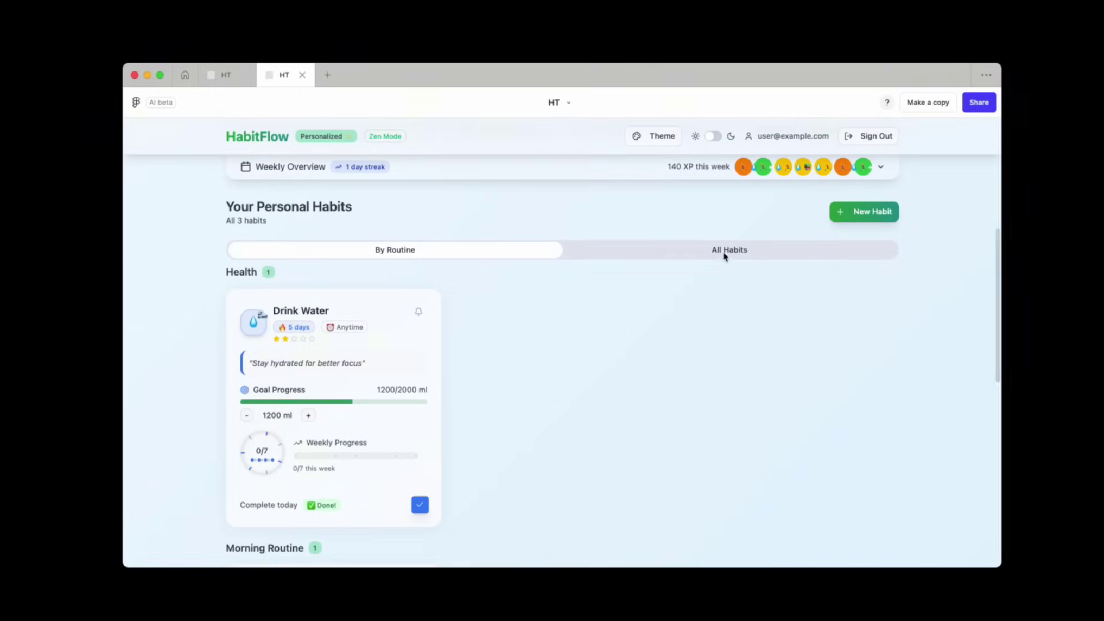
left_click(724, 250)
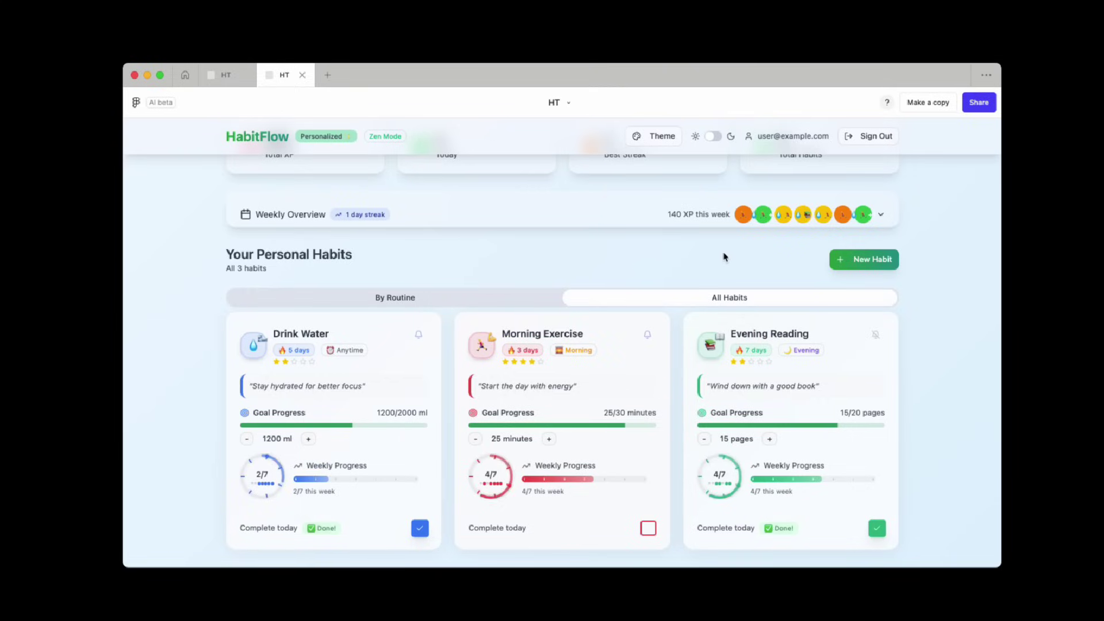
scroll(724, 257, "up", 4)
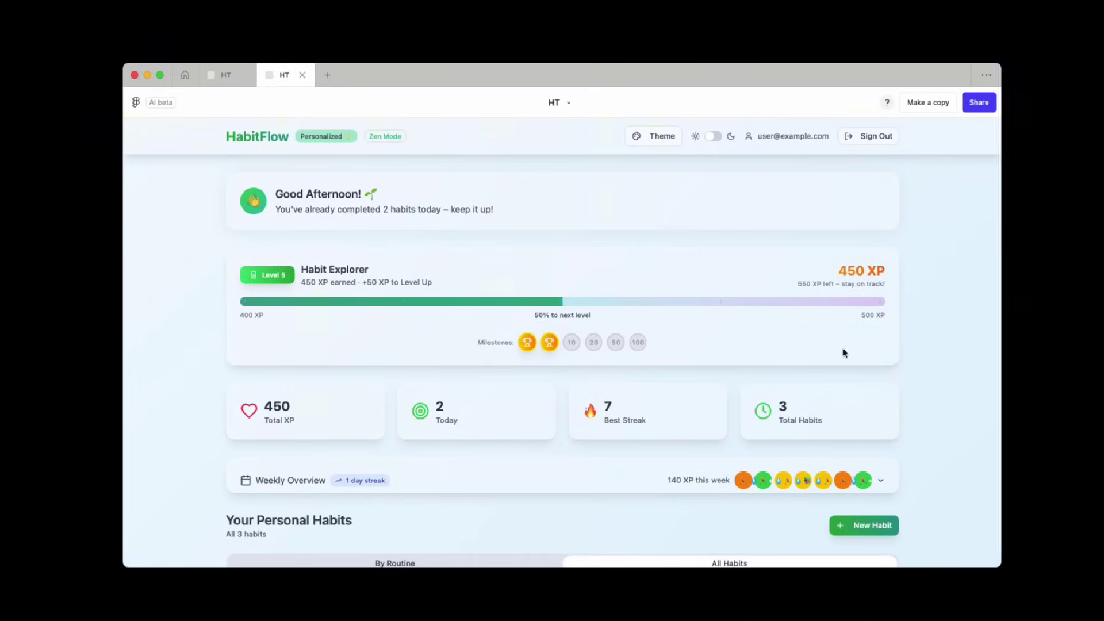
Step: Expand the weekly overview into per-day cards and send 'Add a Supabase backend'
left_click(865, 474)
scroll(852, 461, "down", 3)
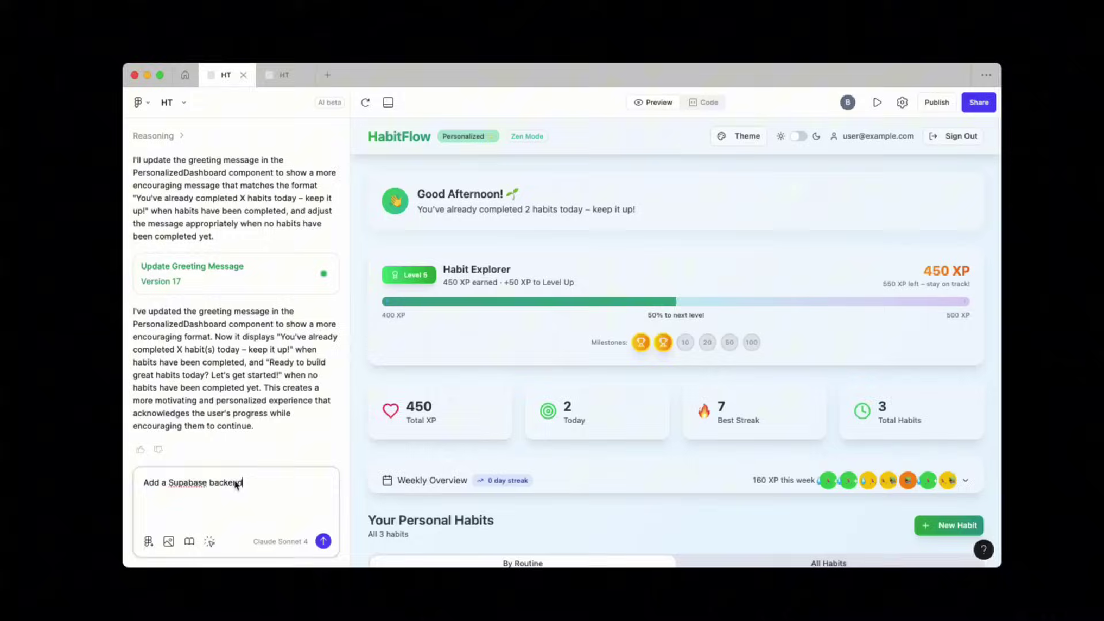
left_click(324, 542)
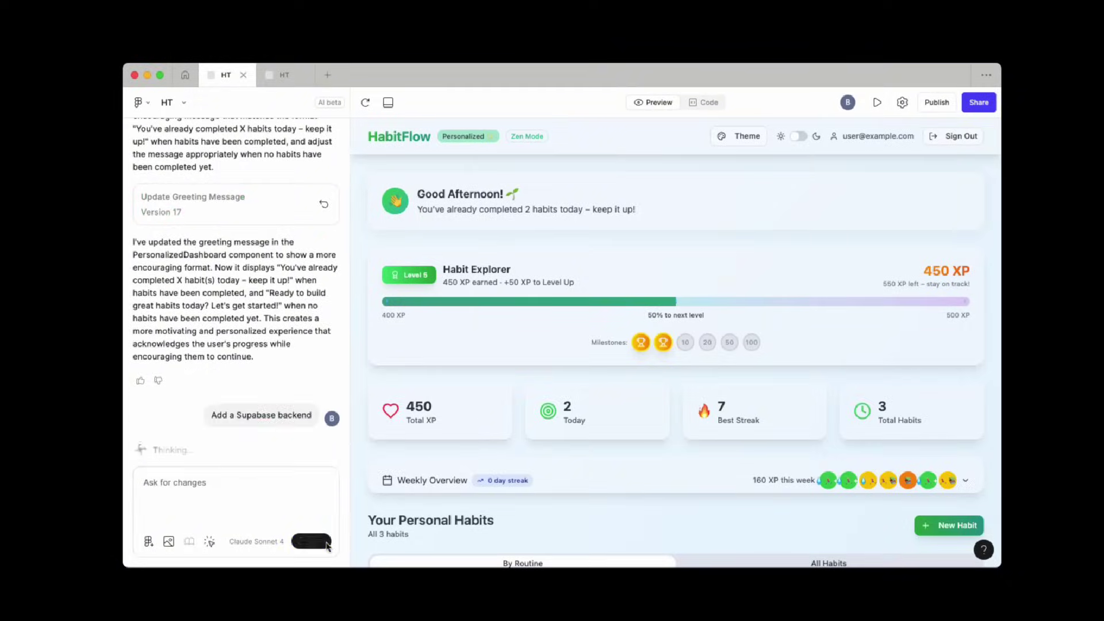
Step: Connect a Supabase account from Settings > Integrations to reach the Supabase sign-up page
left_click(903, 105)
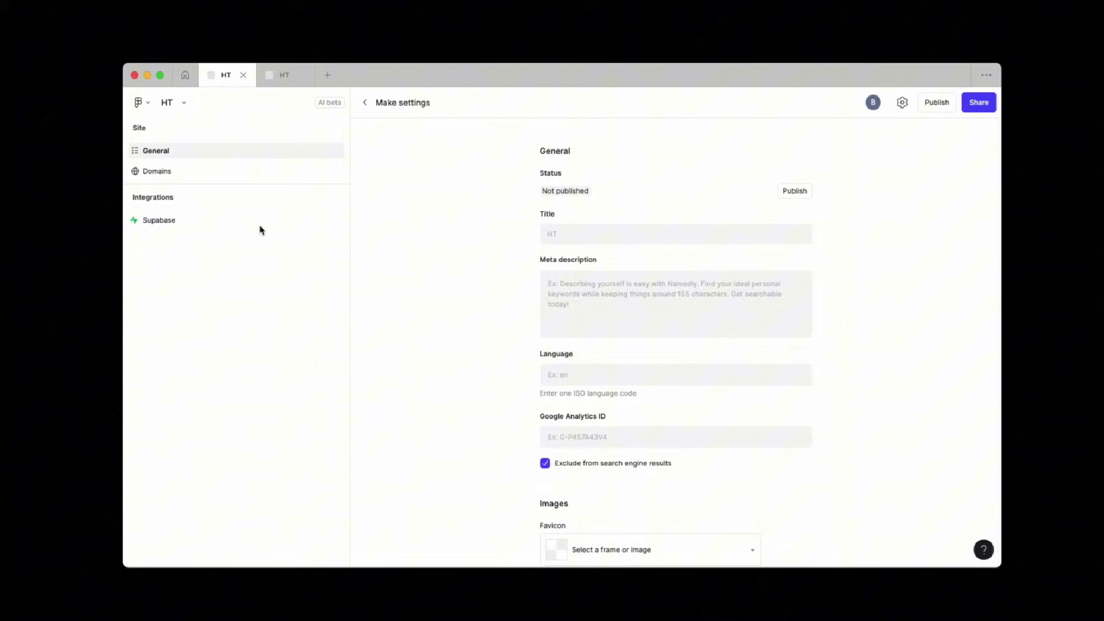
left_click(205, 224)
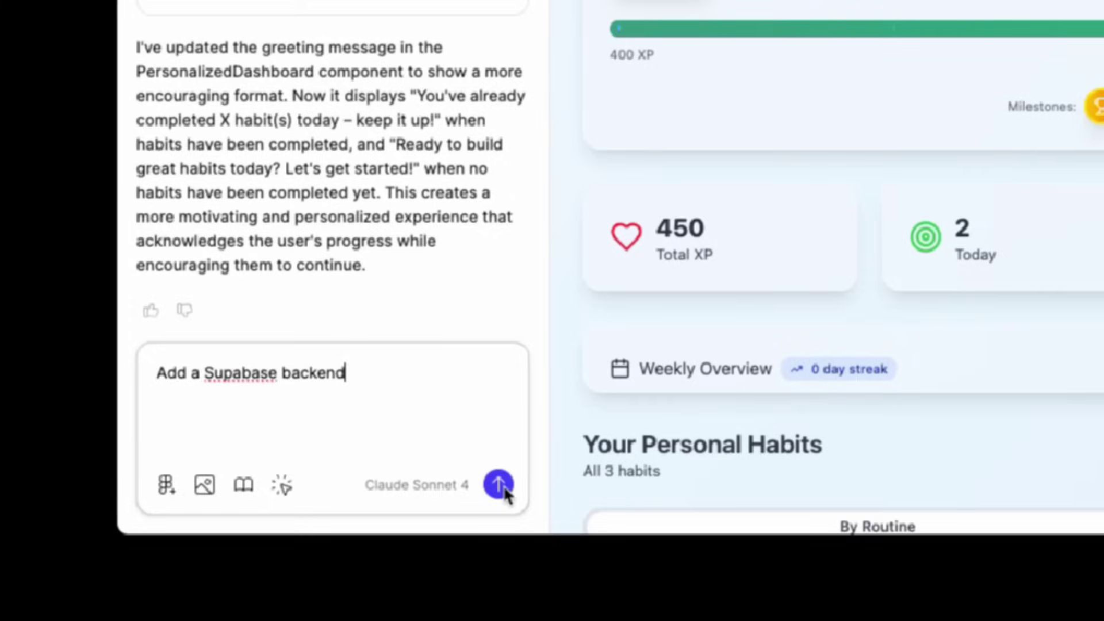
left_click(505, 489)
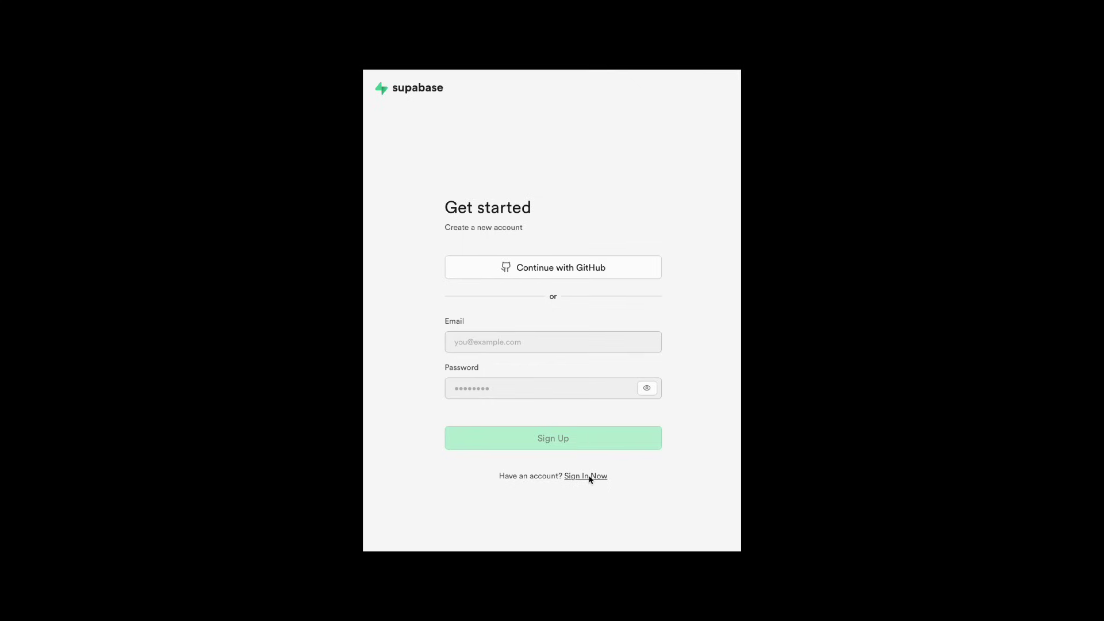
Step: Switch Supabase from sign-up to sign-in and choose Continue with SSO
left_click(589, 477)
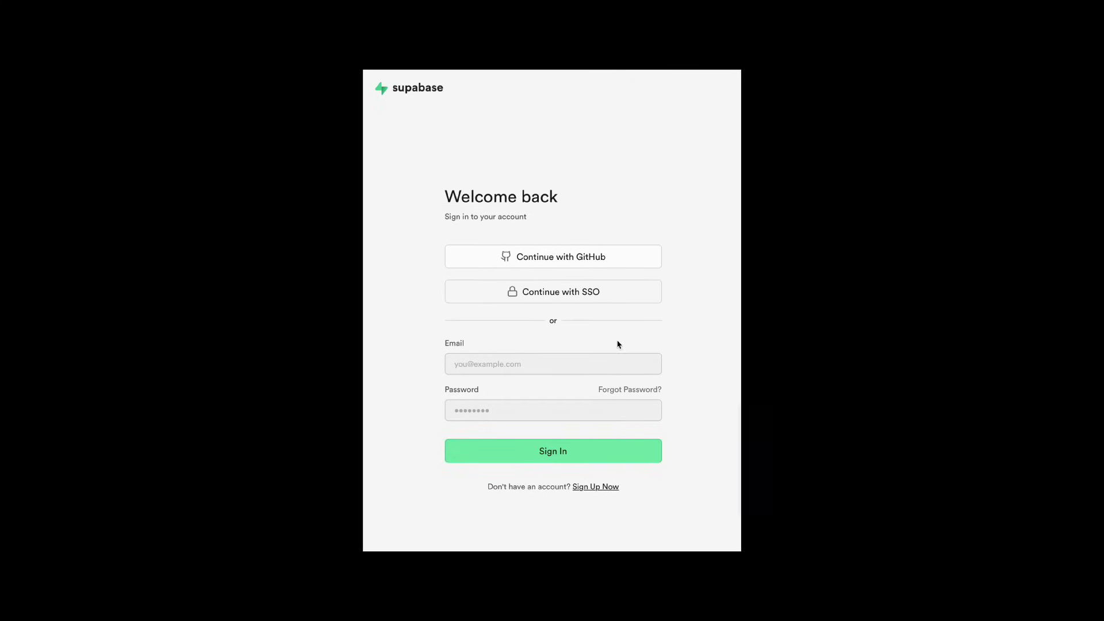
left_click(604, 298)
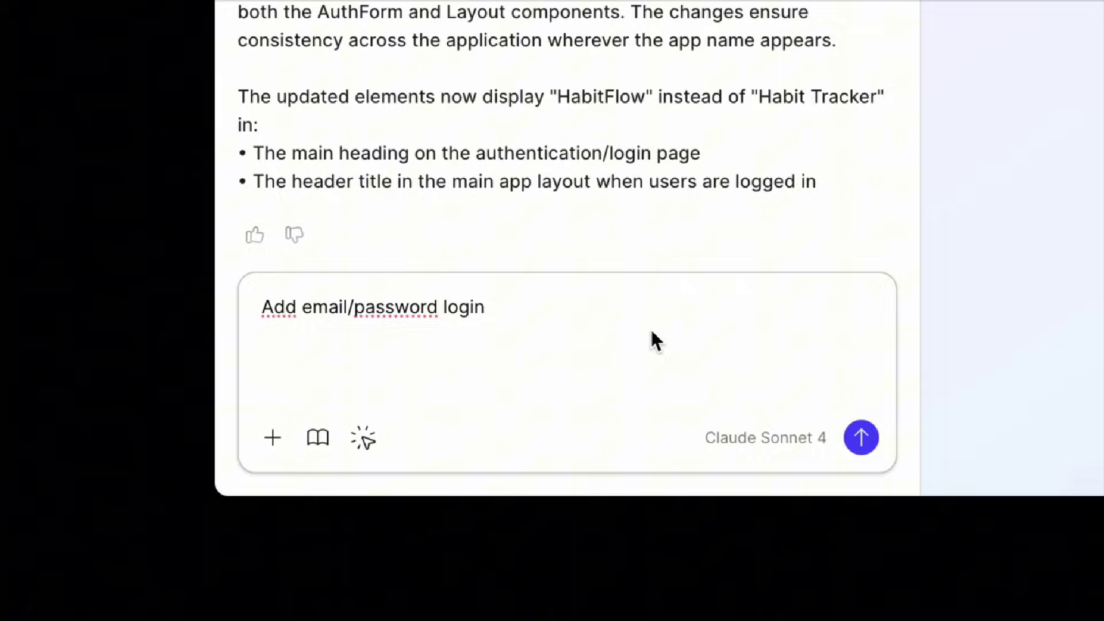
Step: Send 'Add email/password login', check the Sign In form, and select the habits-table prompt
left_click(860, 438)
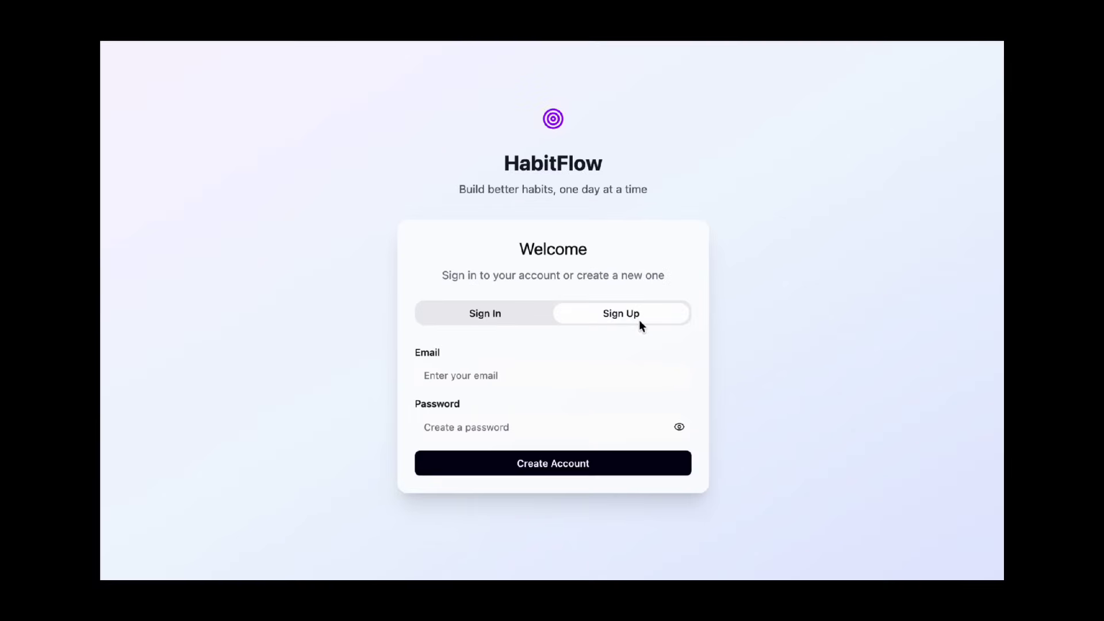
left_click(534, 314)
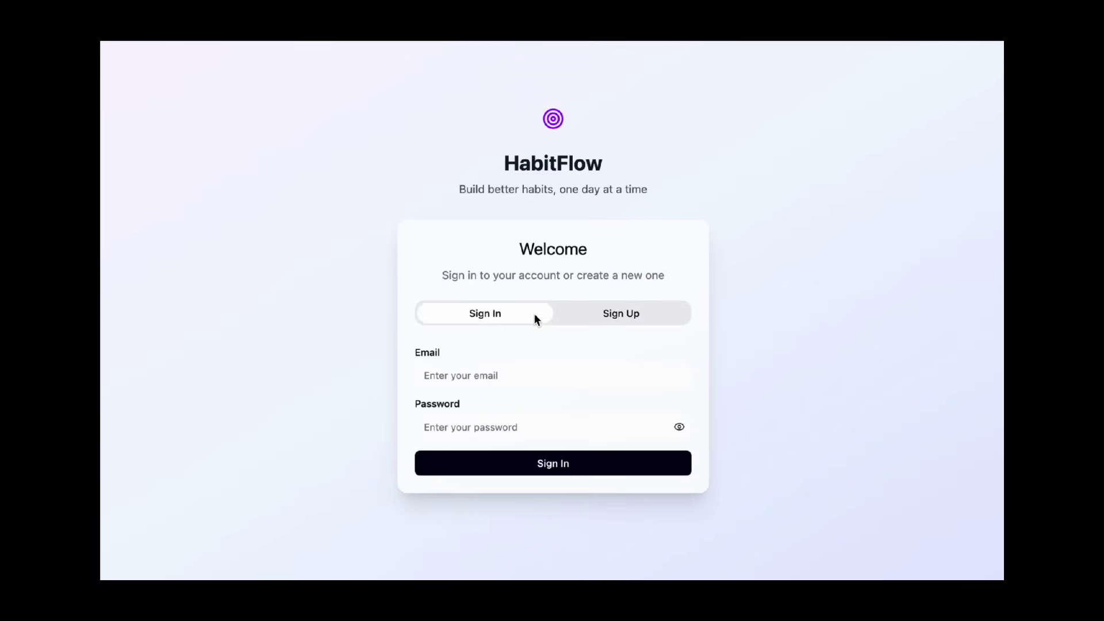
left_click(491, 368)
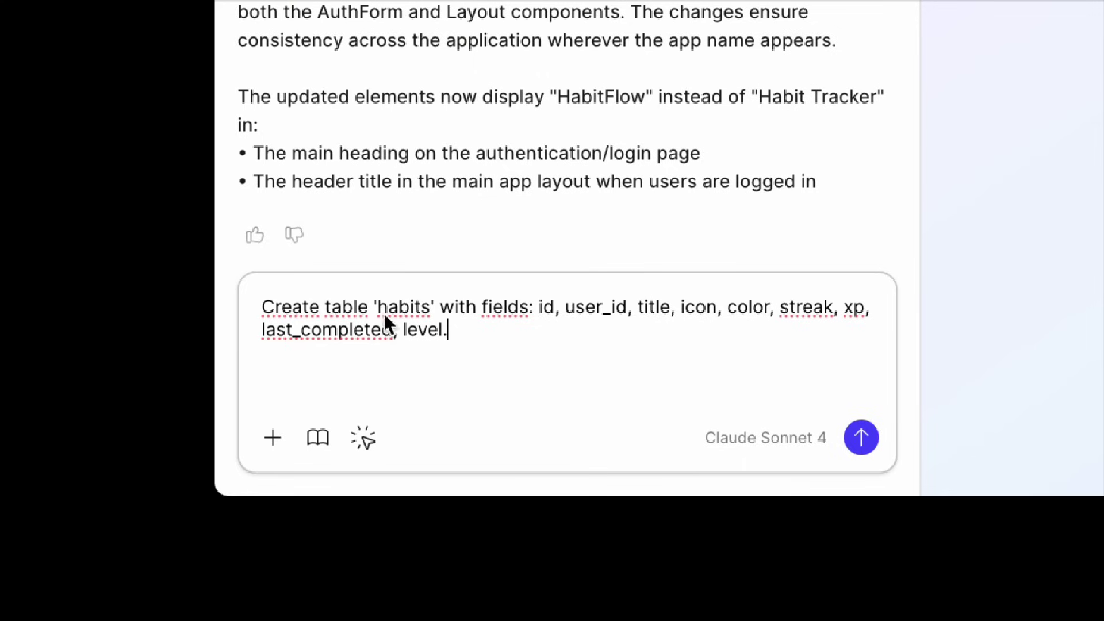
left_click_drag(421, 315, 501, 331)
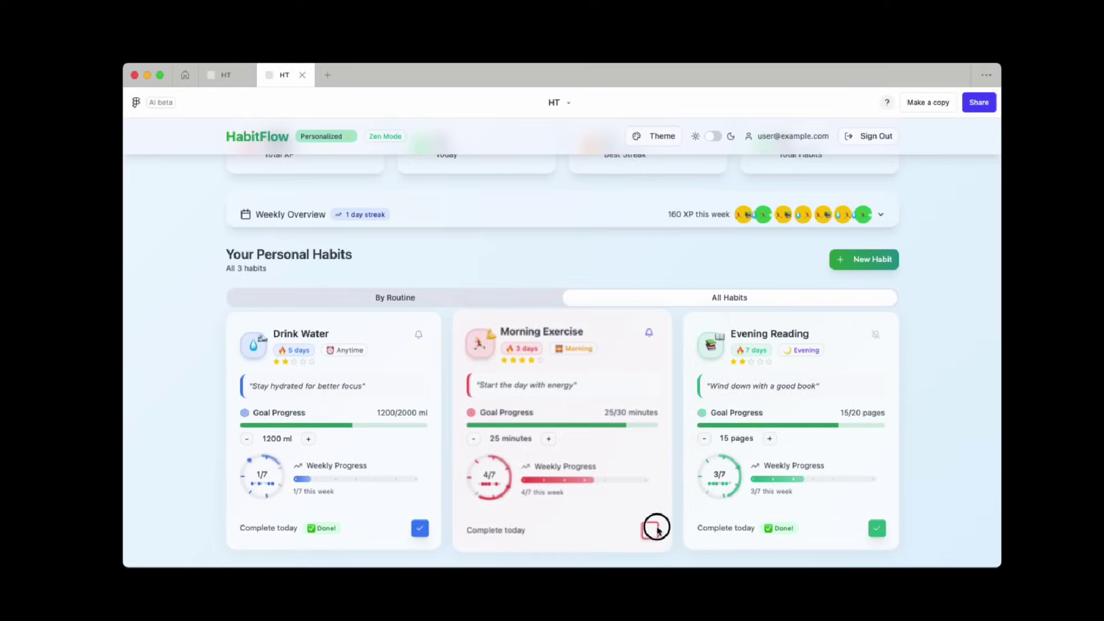
Step: Mark Morning Exercise complete today and close the How do you feel check-in
left_click(648, 527)
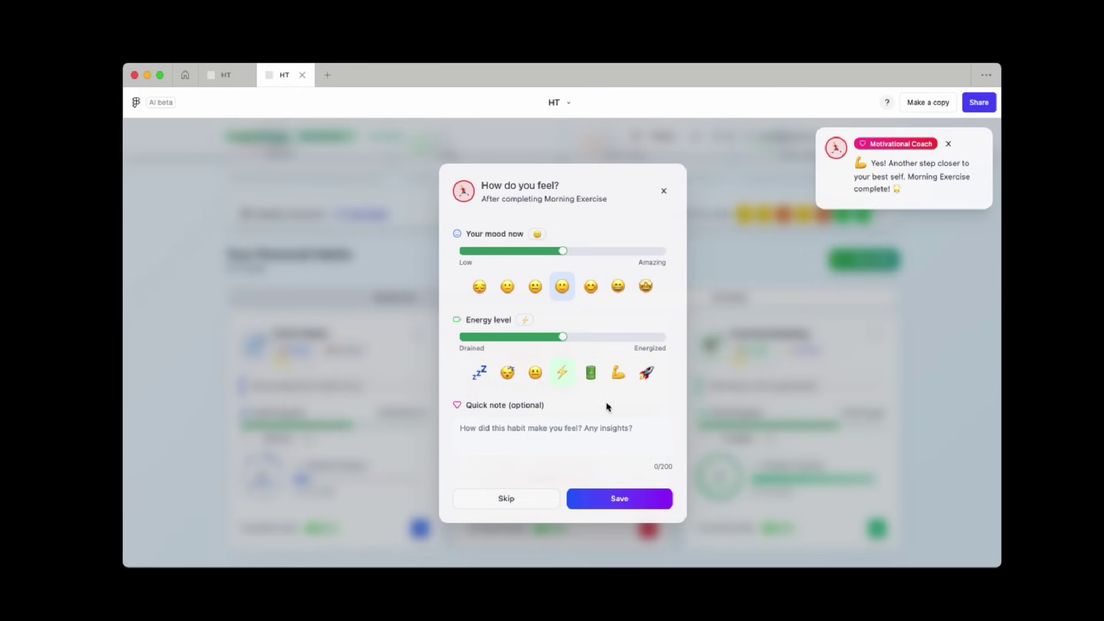
left_click(595, 499)
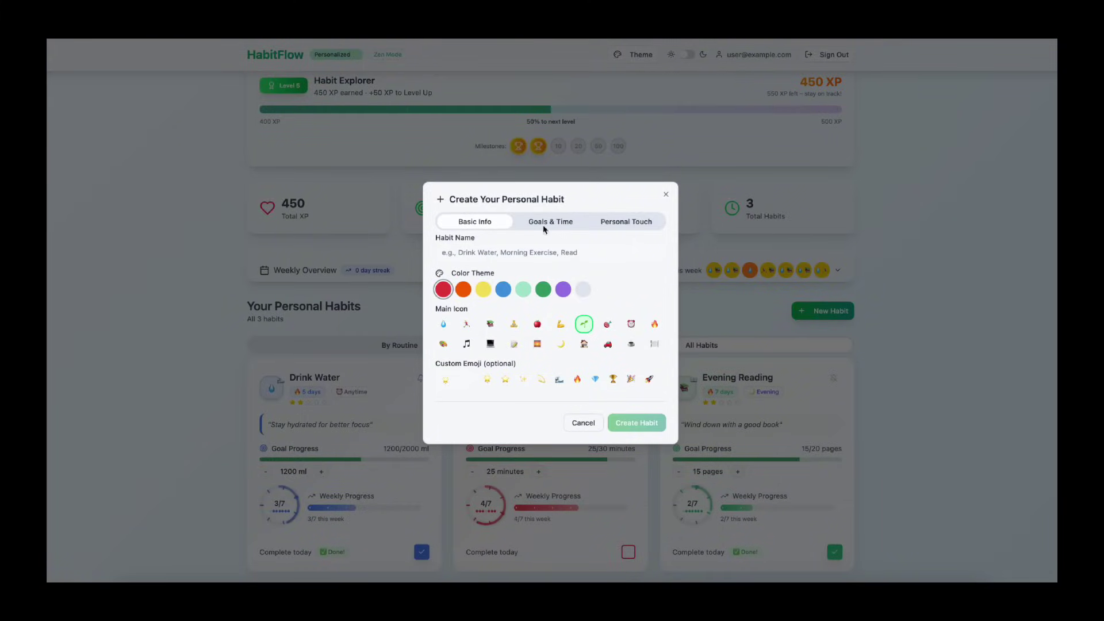
Step: Create a '10 min. Yoga' habit, passing through the Goals & Time and Personal Touch tabs
left_click(521, 244)
type("10 min. Yoga")
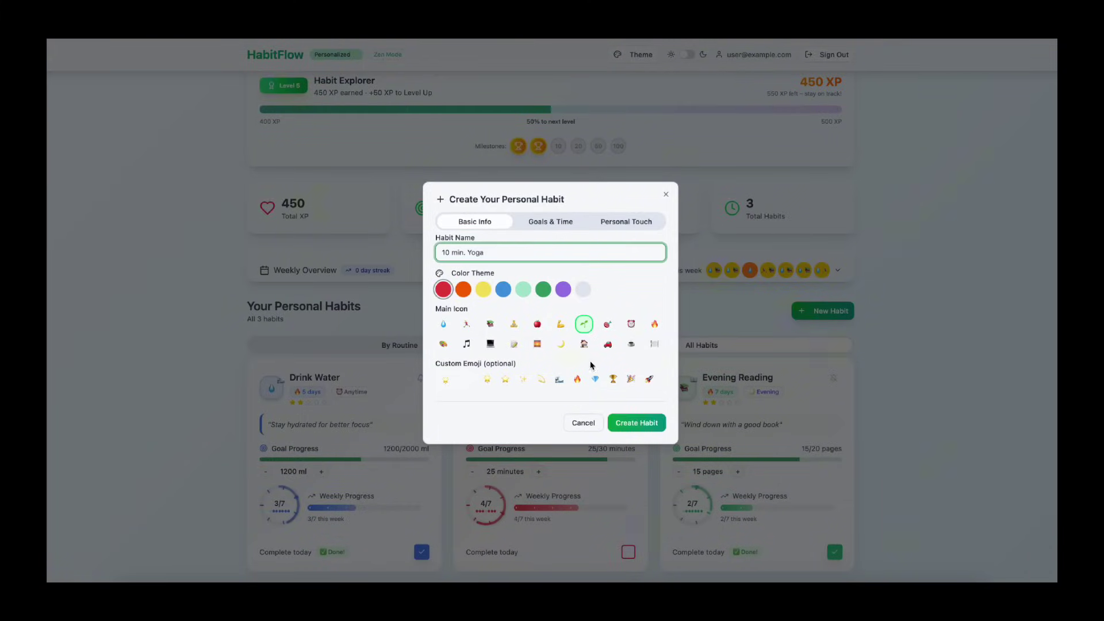
left_click(552, 219)
left_click(628, 128)
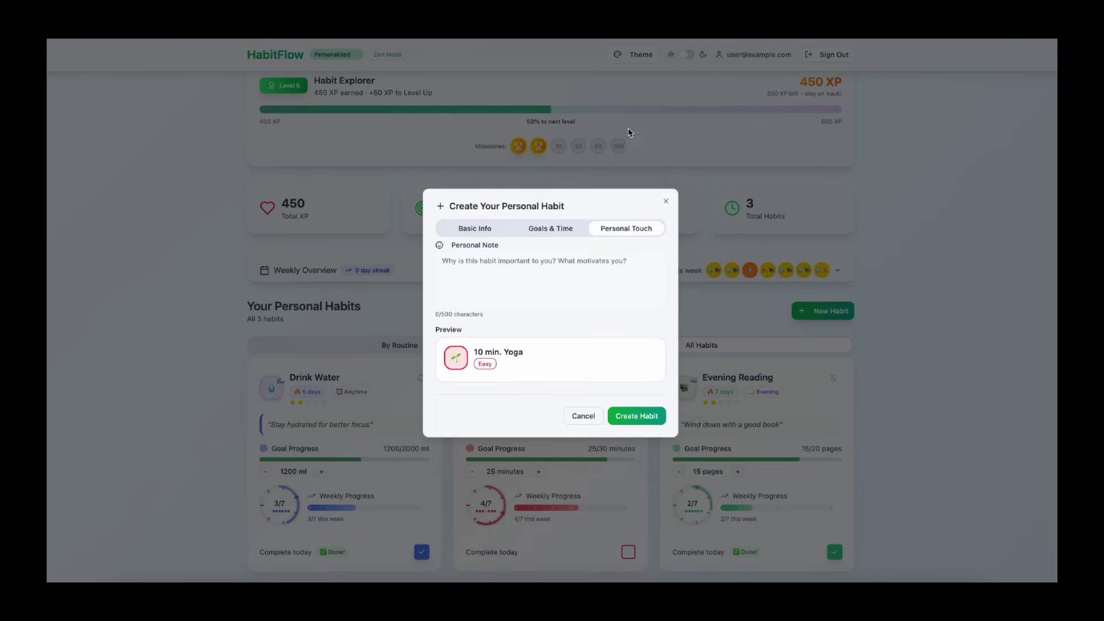
left_click(637, 416)
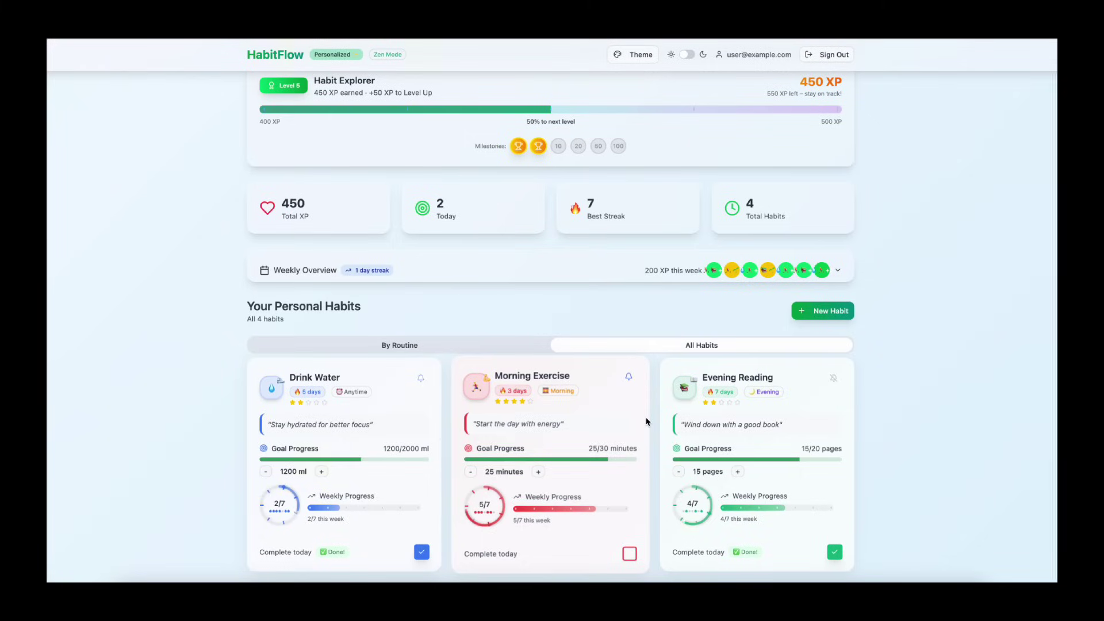
scroll(646, 422, "down", 3)
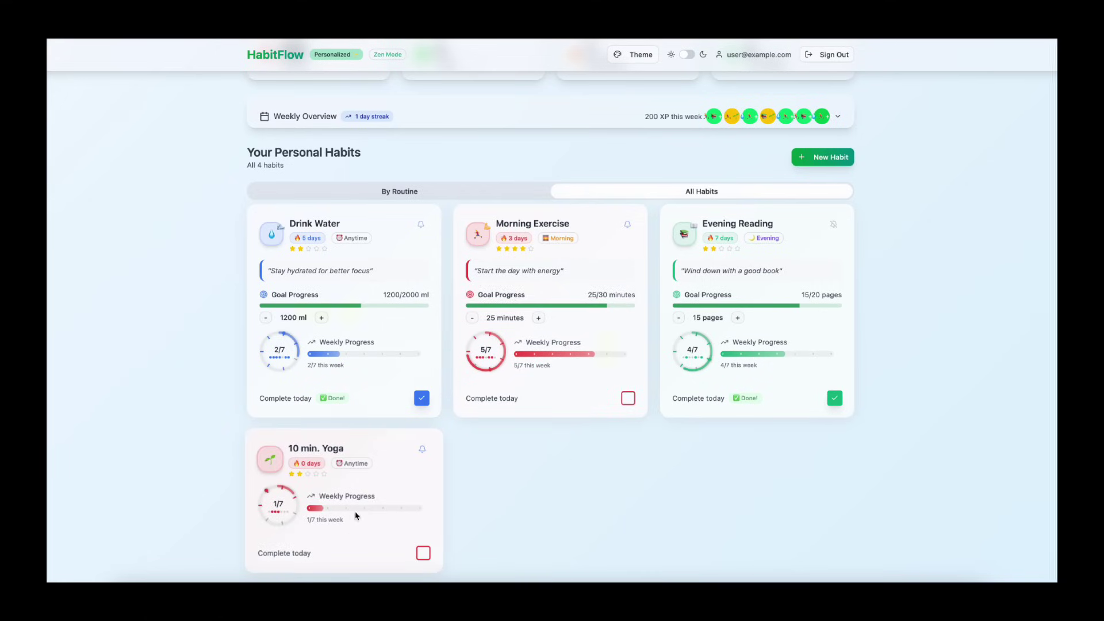
Step: Tick Complete today on the 10 min. Yoga habit card
left_click(423, 553)
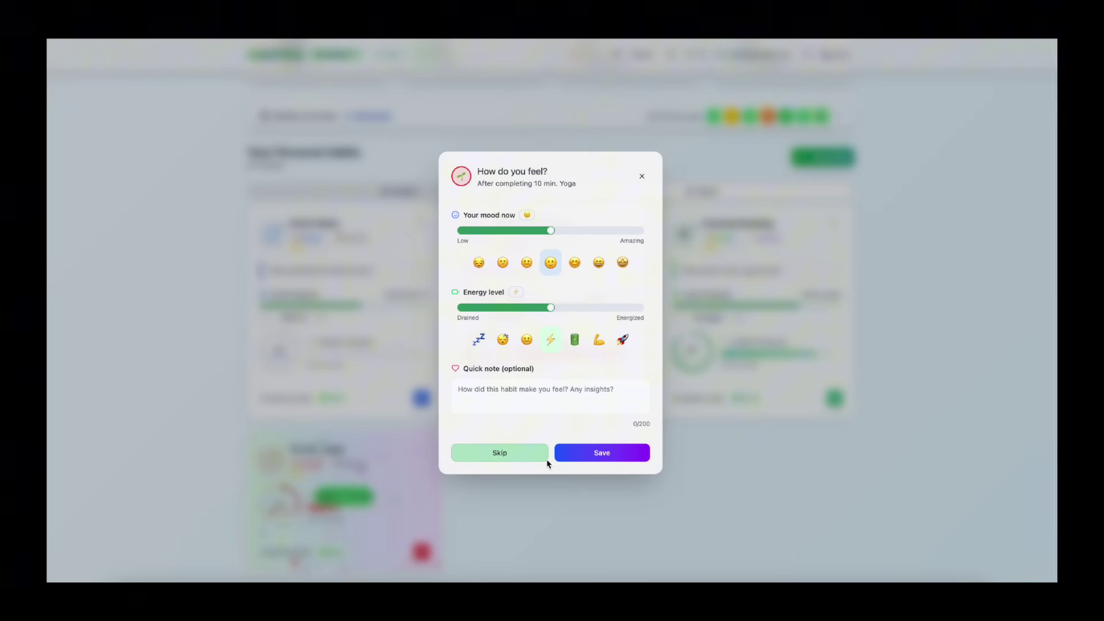